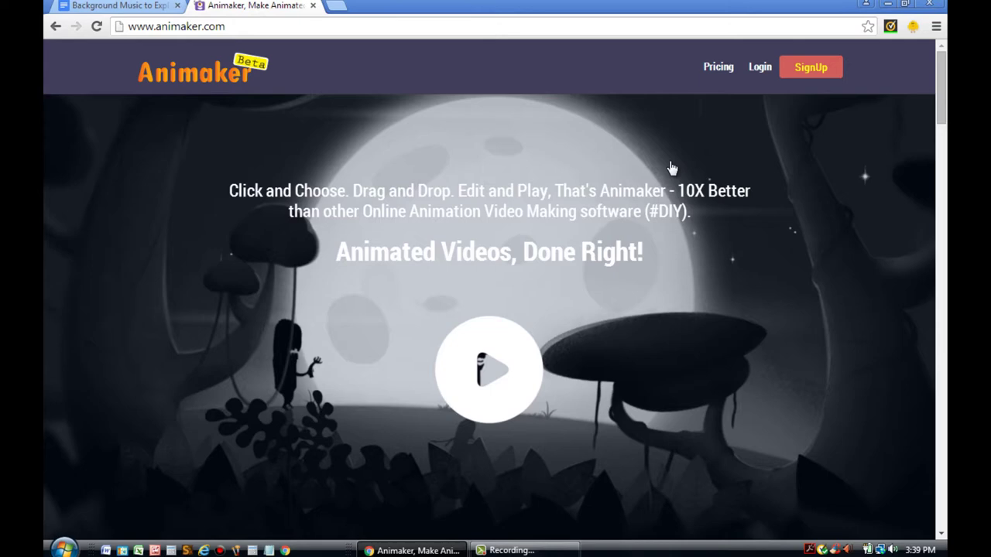
Log in and start a new project from the 'How to Explain Your Product' template.
left_click(671, 166)
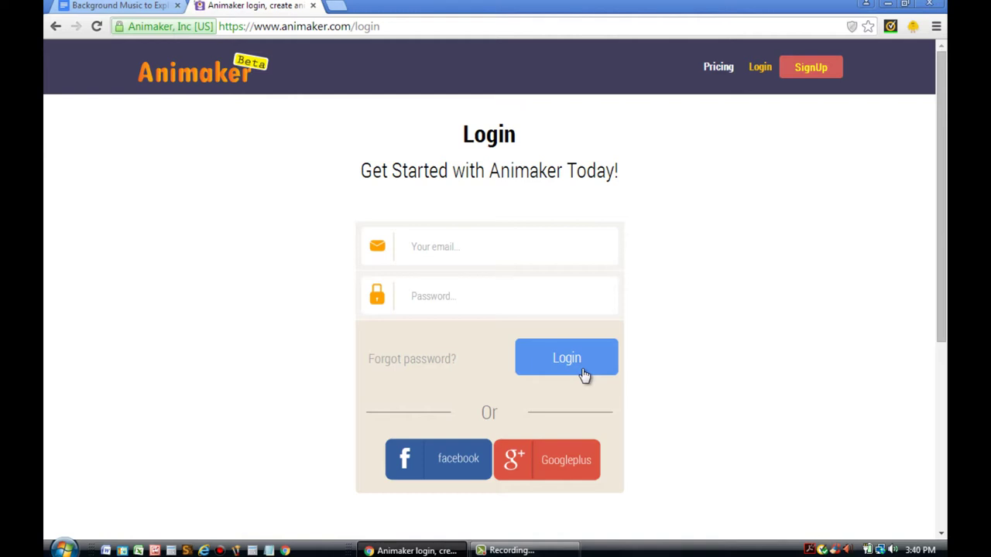
left_click(585, 374)
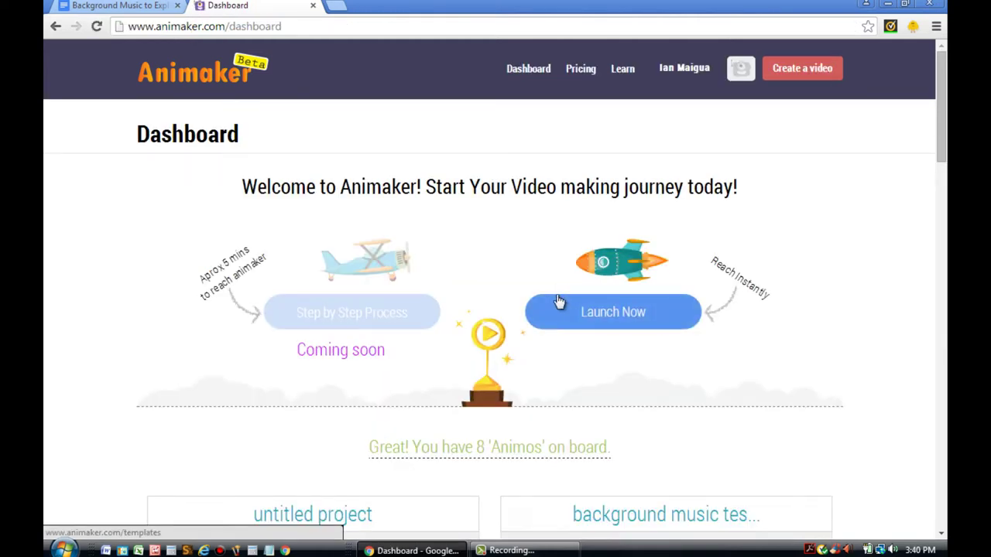
left_click(559, 301)
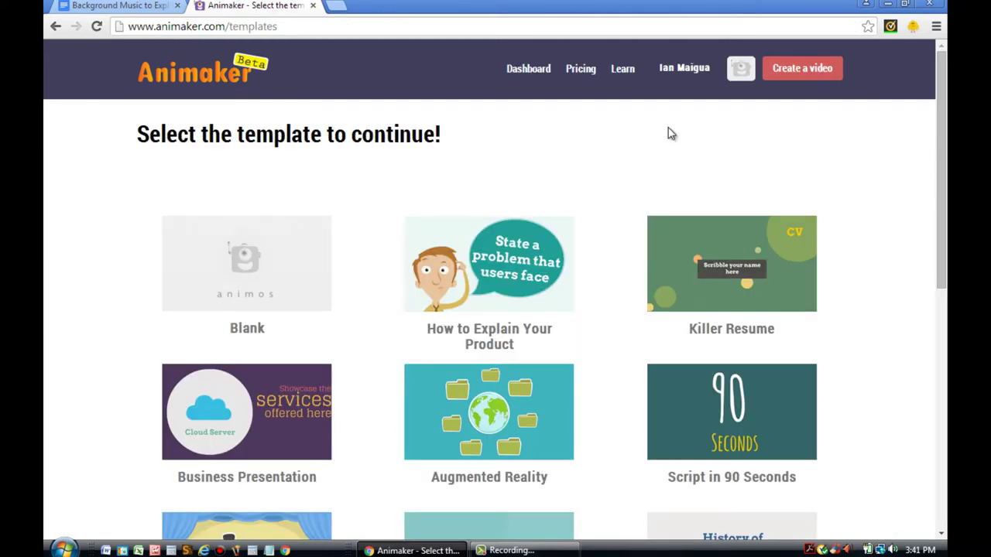
mouse_move(514, 238)
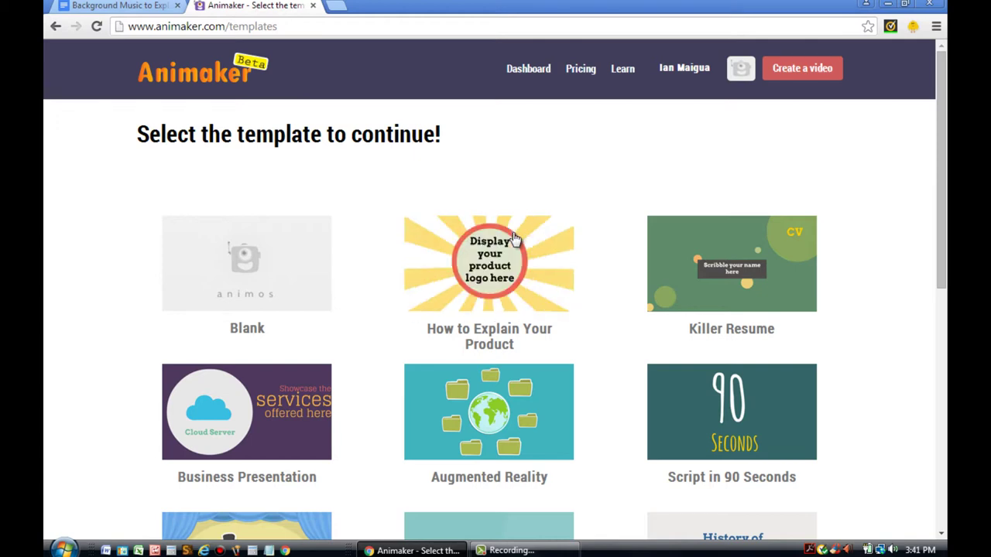
left_click(514, 238)
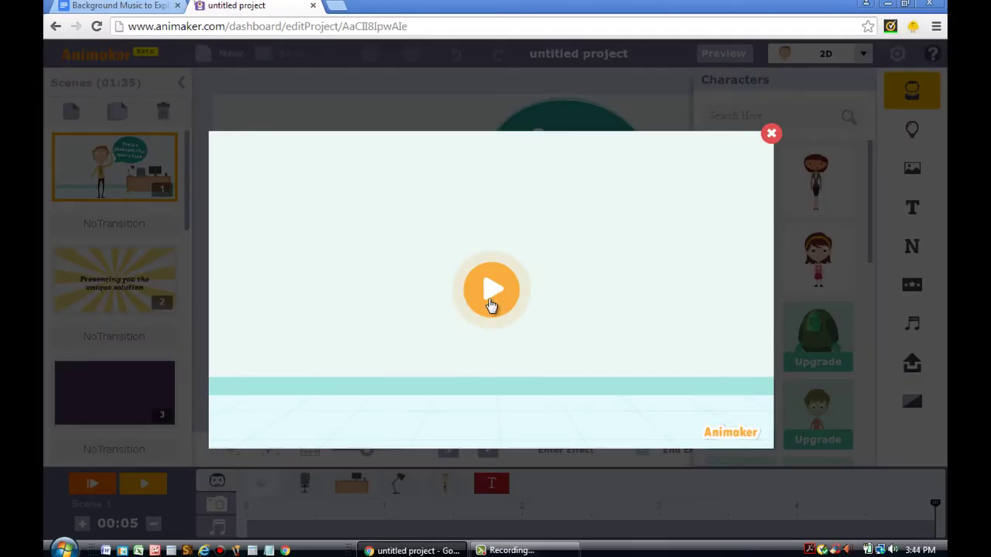
Play the template preview through, then close it to return to scene 1.
left_click(490, 303)
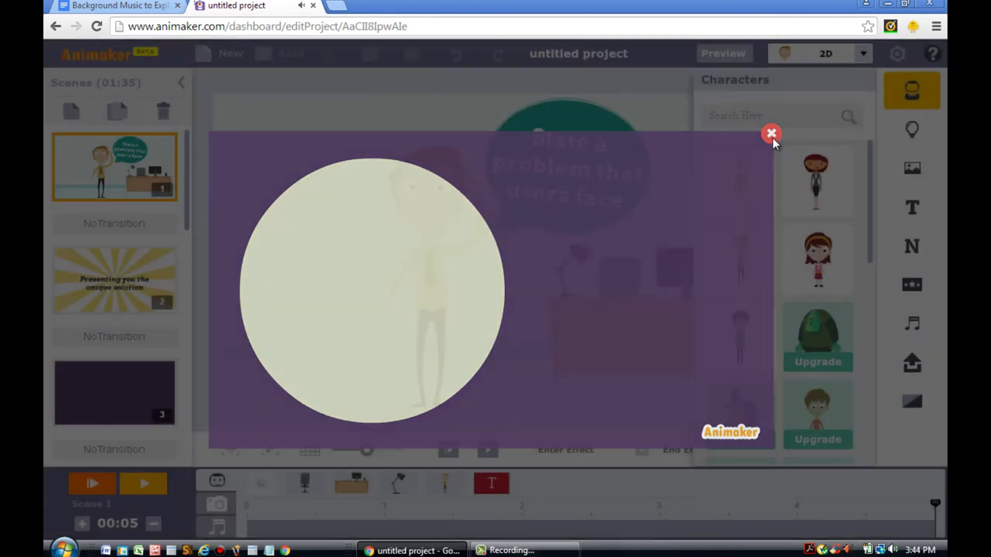
left_click(772, 136)
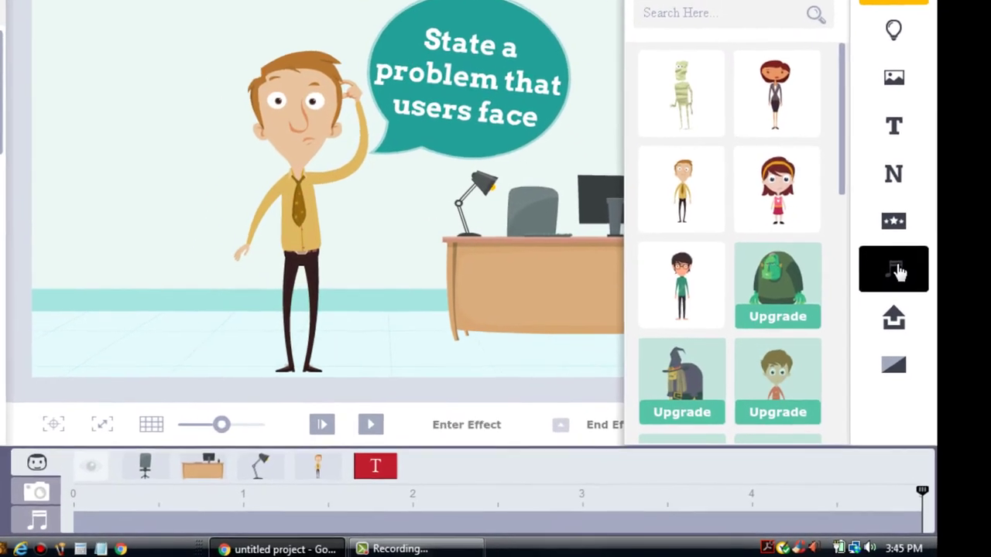
Browse the BGM tab of the music library alongside the Inspirational-Morning timeline track.
left_click(896, 271)
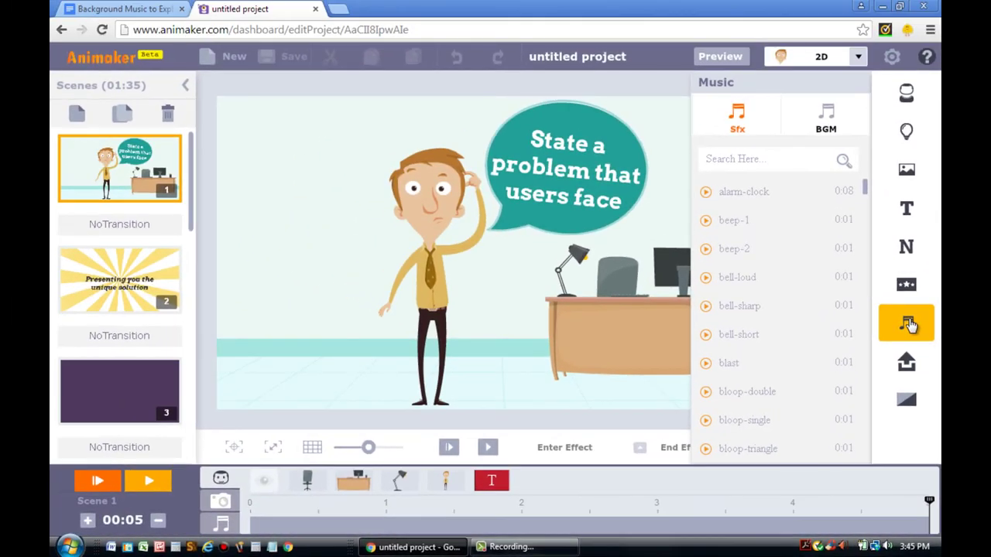
left_click(826, 116)
scroll(782, 333, "down", 5)
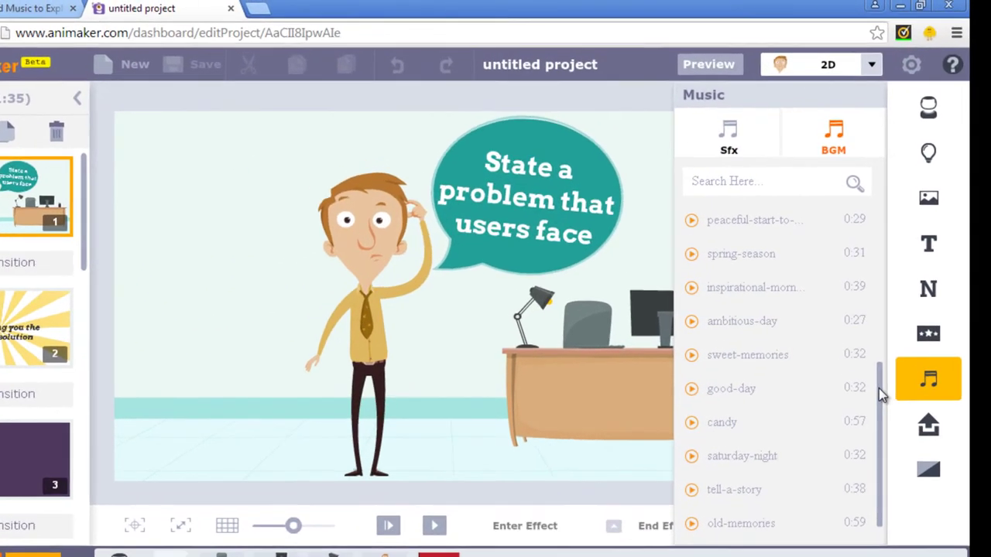
scroll(878, 388, "up", 1)
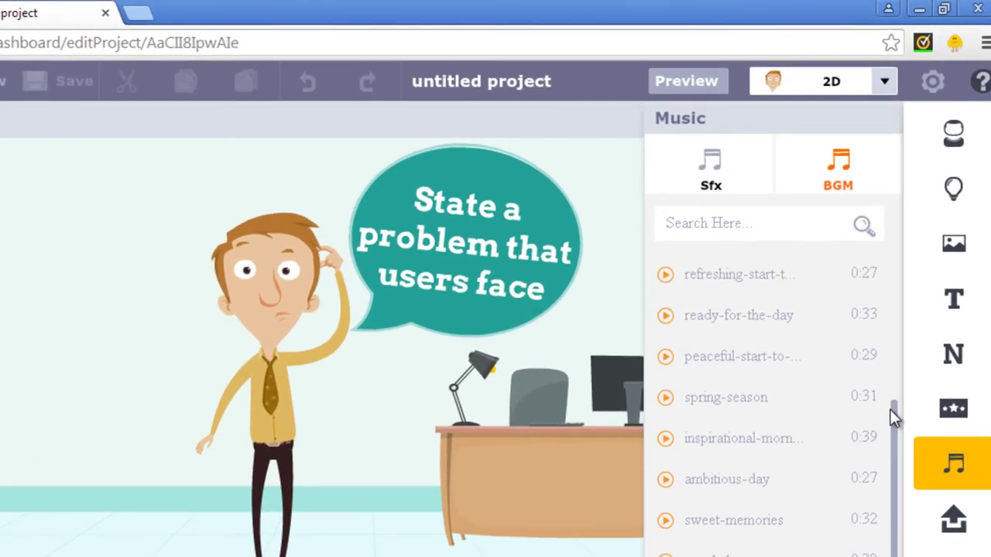
scroll(889, 407, "up", 1)
left_click_drag(890, 360, 890, 254)
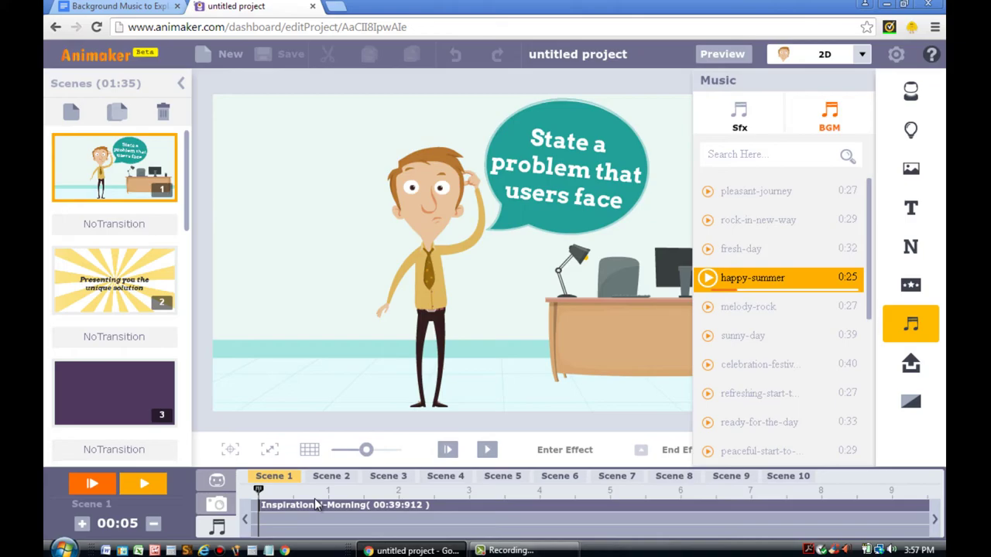
Replace the Inspirational-Morning track with happy-summer on the timeline and save the project.
left_click_drag(743, 278, 318, 534)
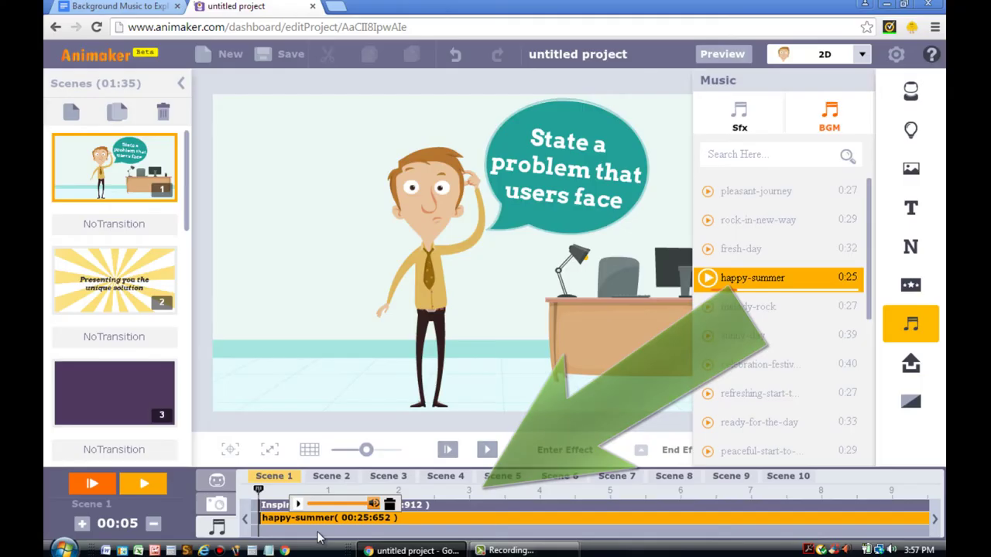
left_click(427, 504)
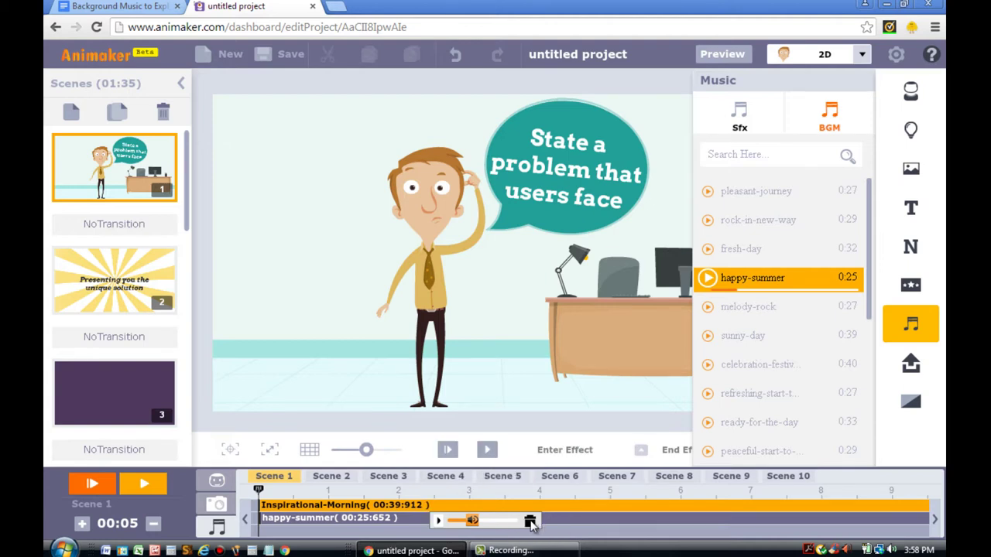
left_click(530, 523)
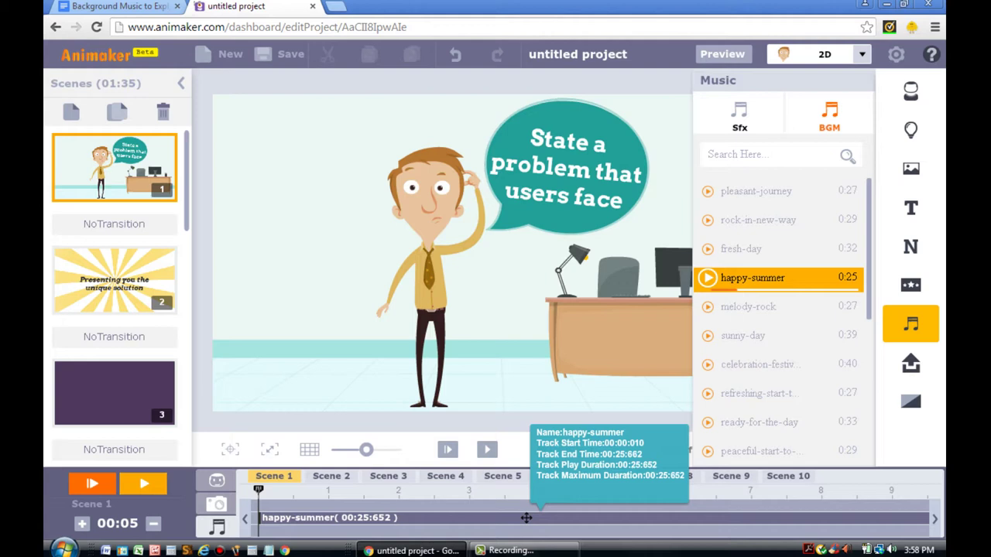
left_click(293, 55)
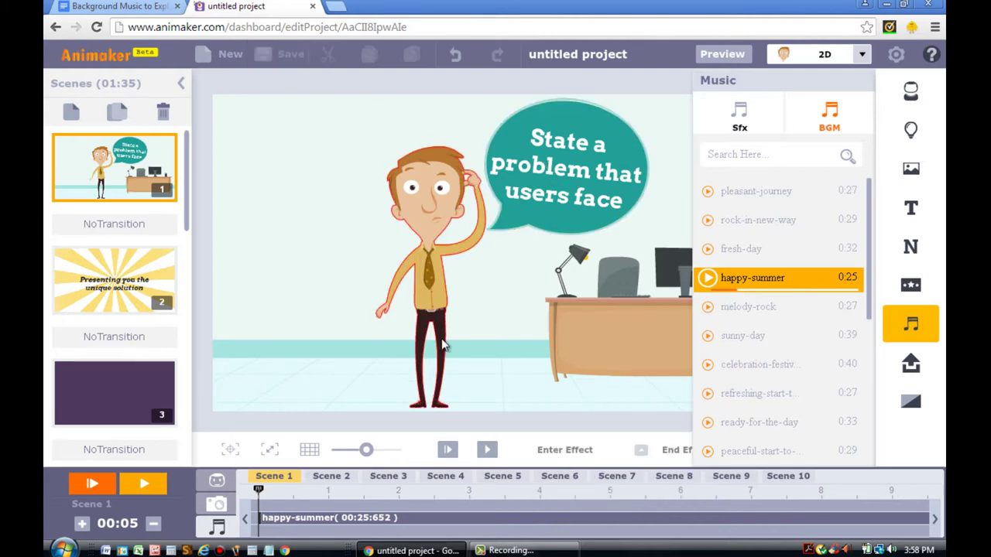
left_click(706, 55)
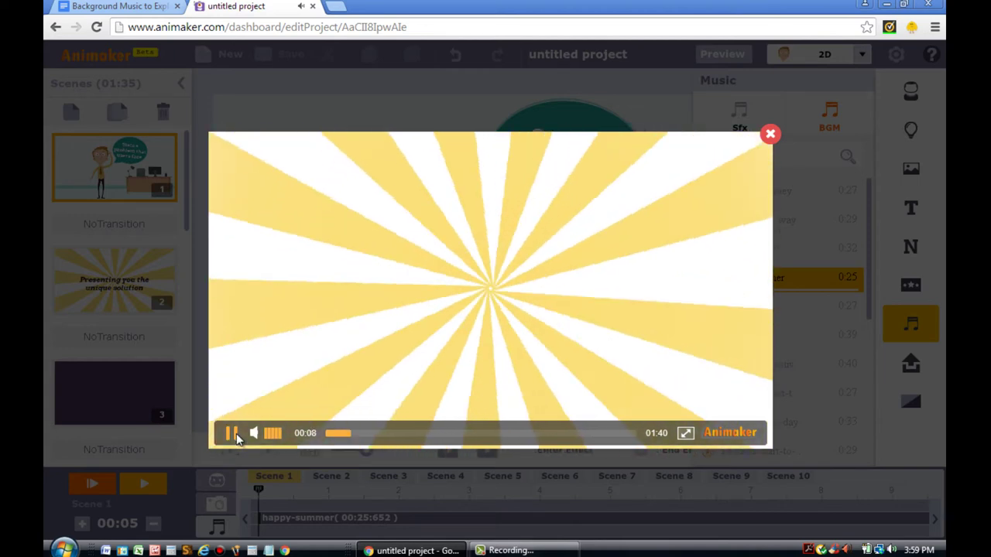
left_click(231, 434)
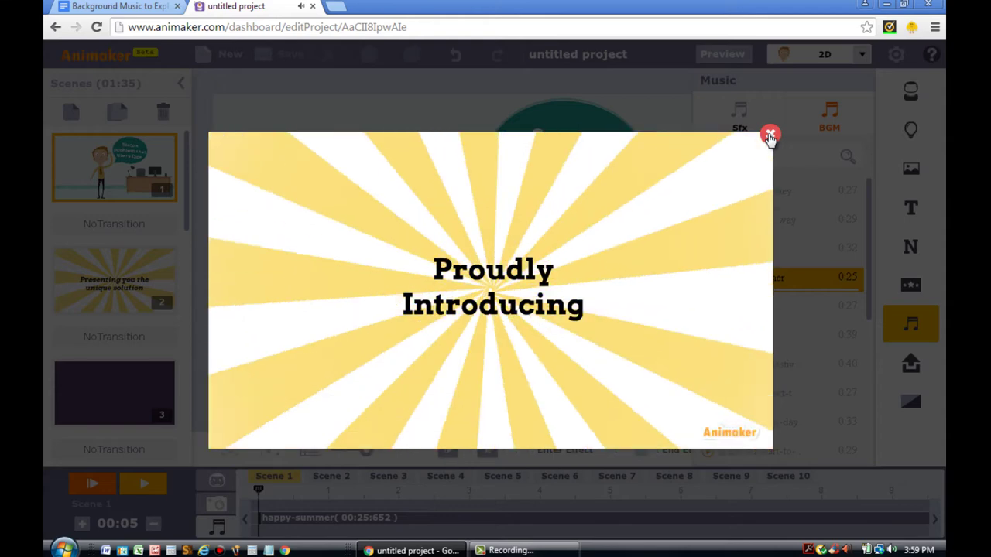
left_click(770, 136)
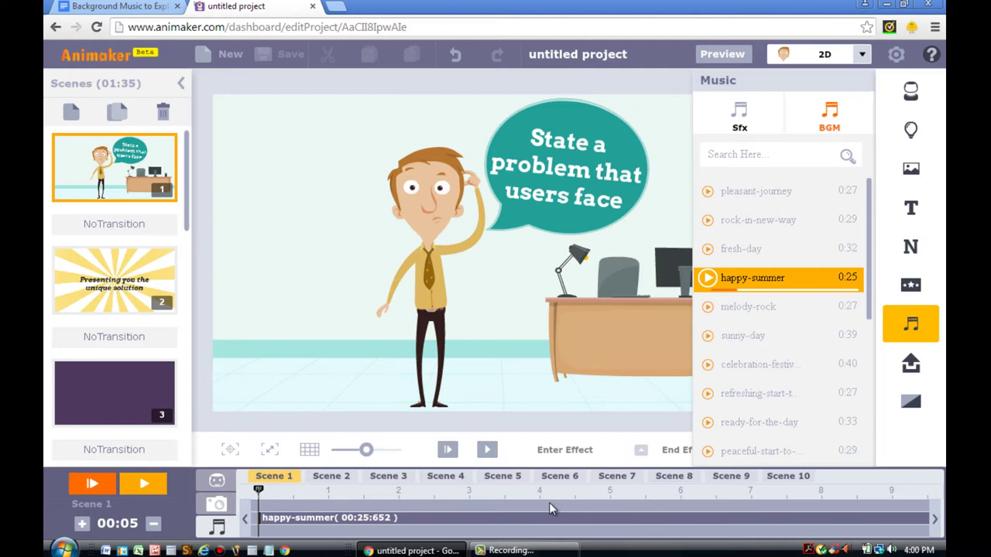
Step through scenes 4 and 5, check the happy-summer track, then deselect it.
left_click(445, 476)
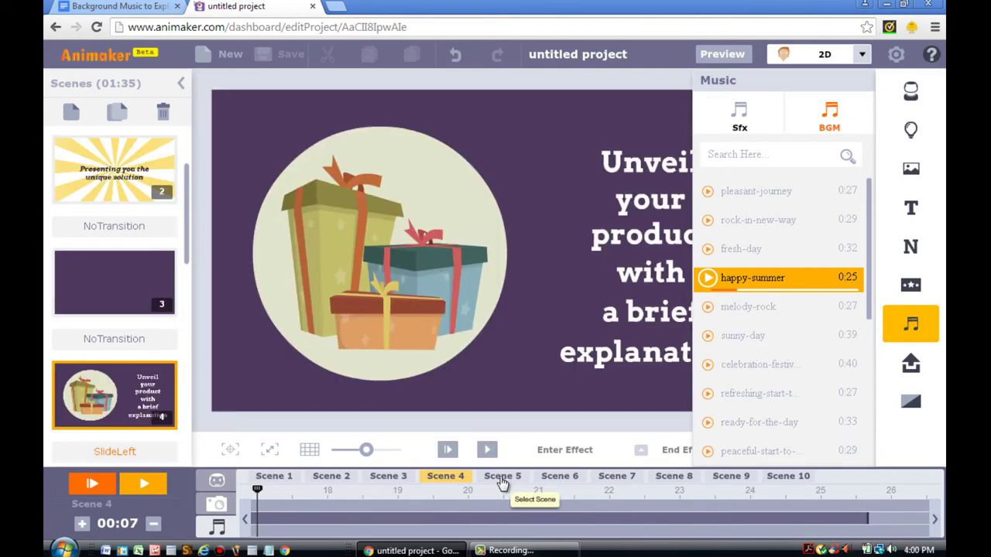
left_click(501, 477)
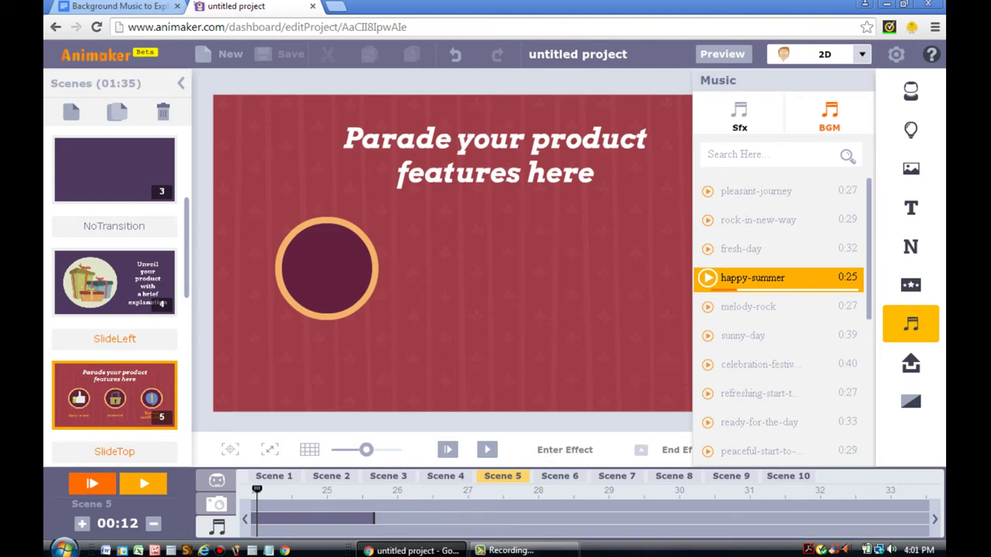
mouse_move(422, 532)
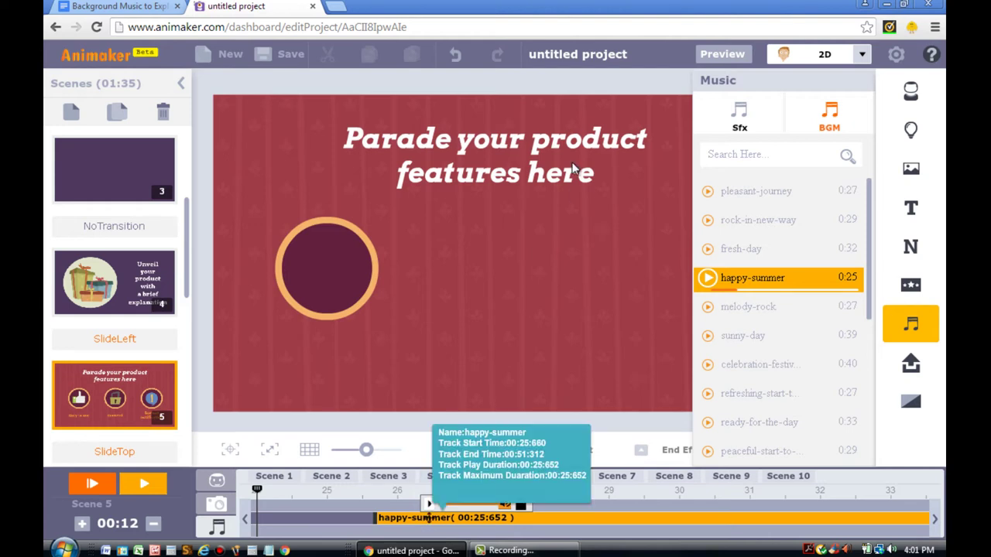
left_click(777, 141)
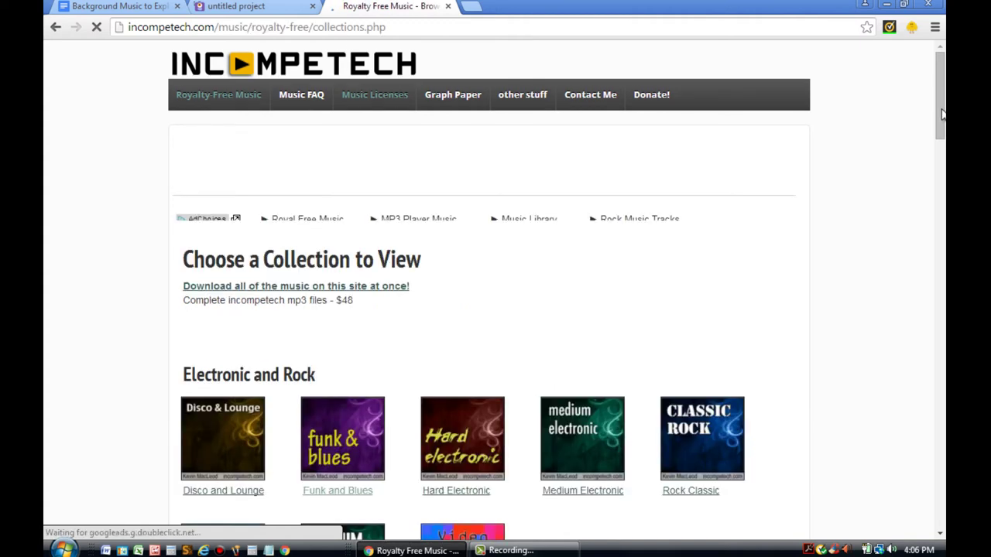
Scroll the Incompetech collections page down to the Film Scoring Moods section with Comedic.
left_click_drag(942, 114, 942, 122)
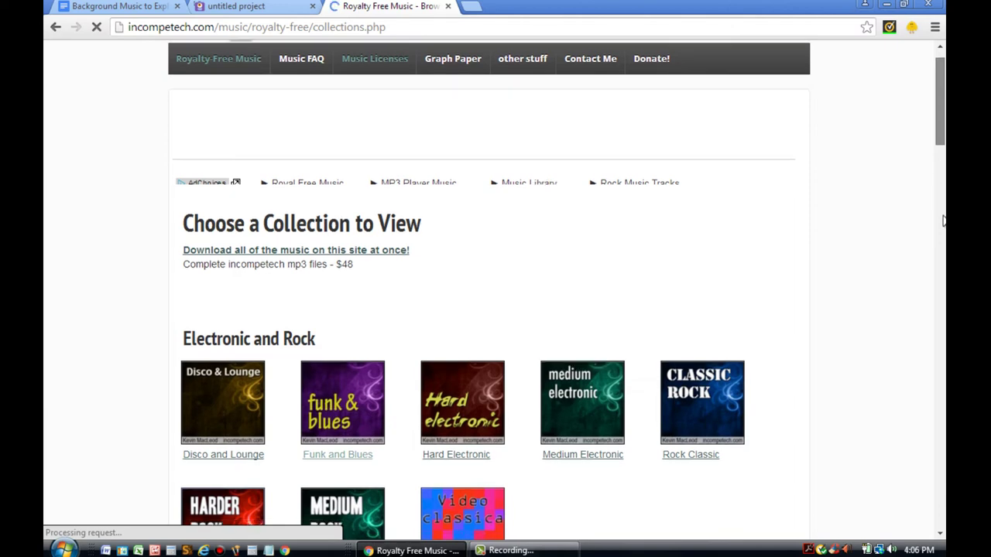
left_click(942, 223)
left_click_drag(943, 225, 942, 244)
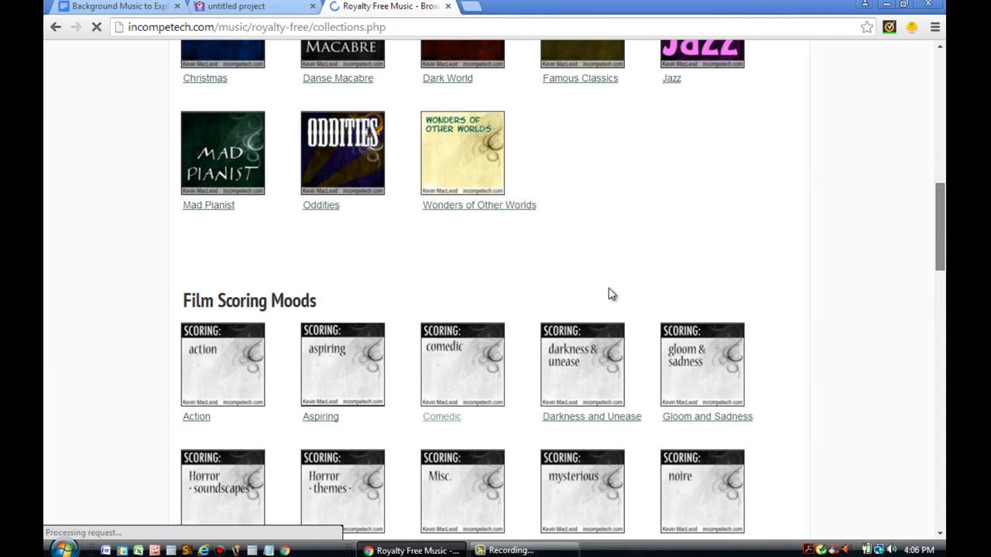
Open the Comedic collection and play the Quirky Dog preview.
left_click(445, 418)
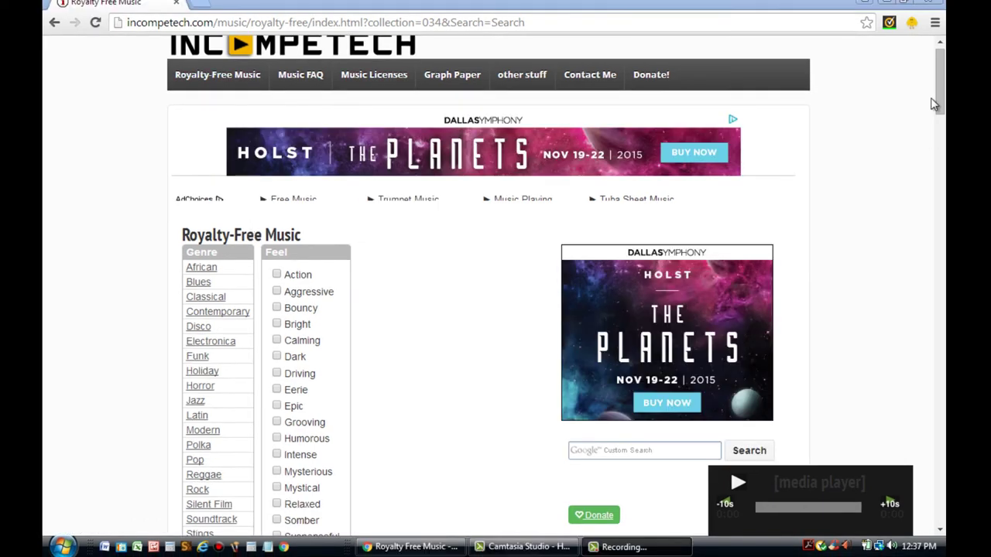
scroll(941, 108, "down", 1)
left_click_drag(943, 114, 942, 179)
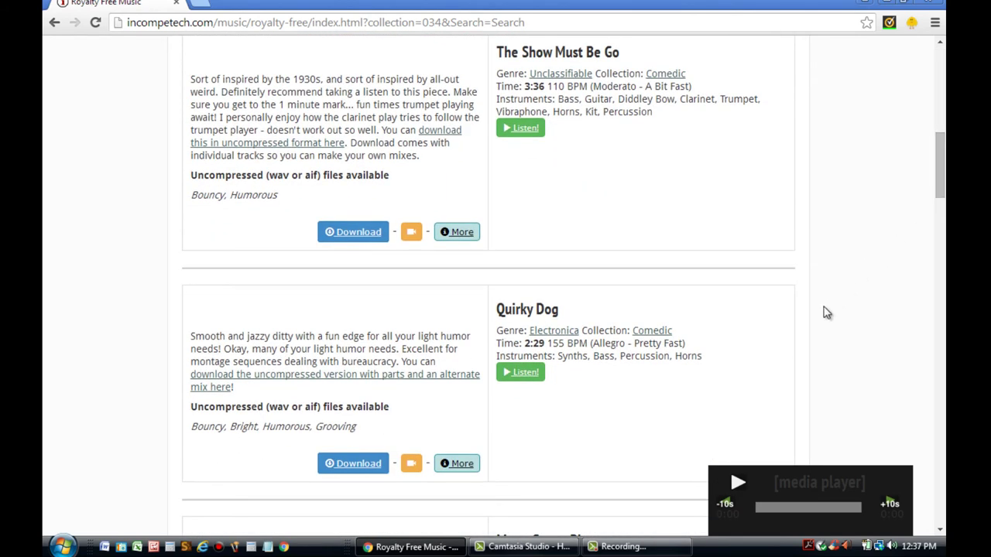
left_click(518, 374)
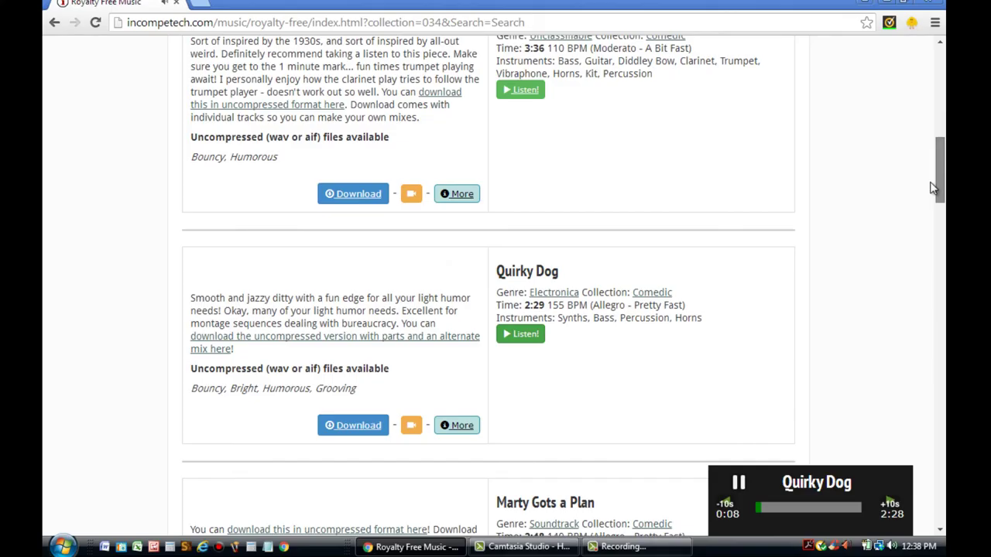
Show the CC-BY credit and licence details for Quirky Dog.
scroll(680, 435, "up", 1)
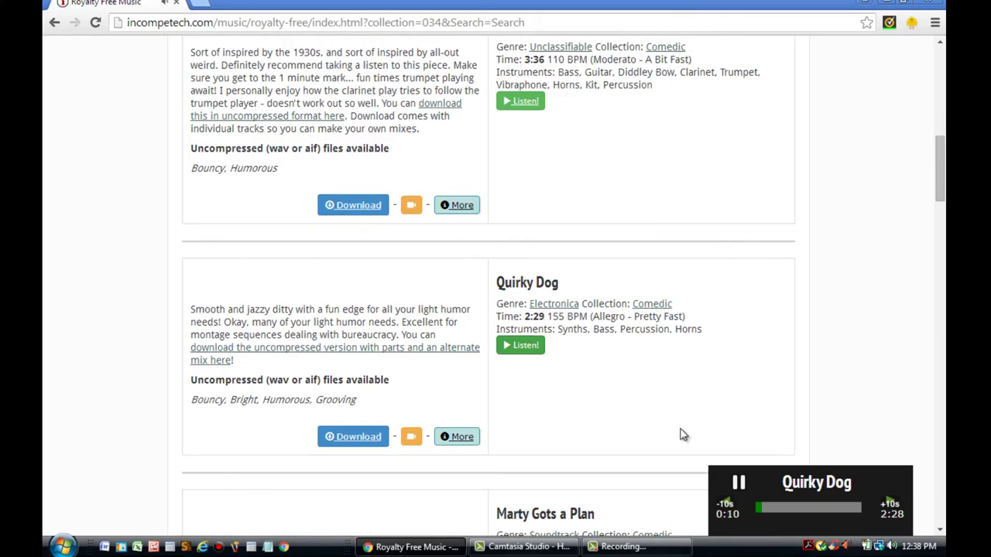
left_click(463, 439)
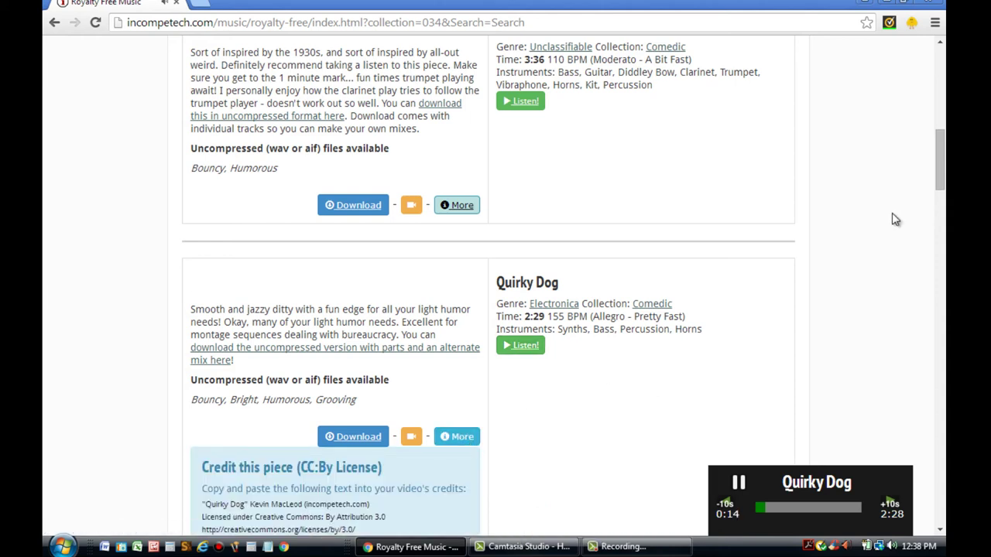
left_click_drag(941, 159, 941, 174)
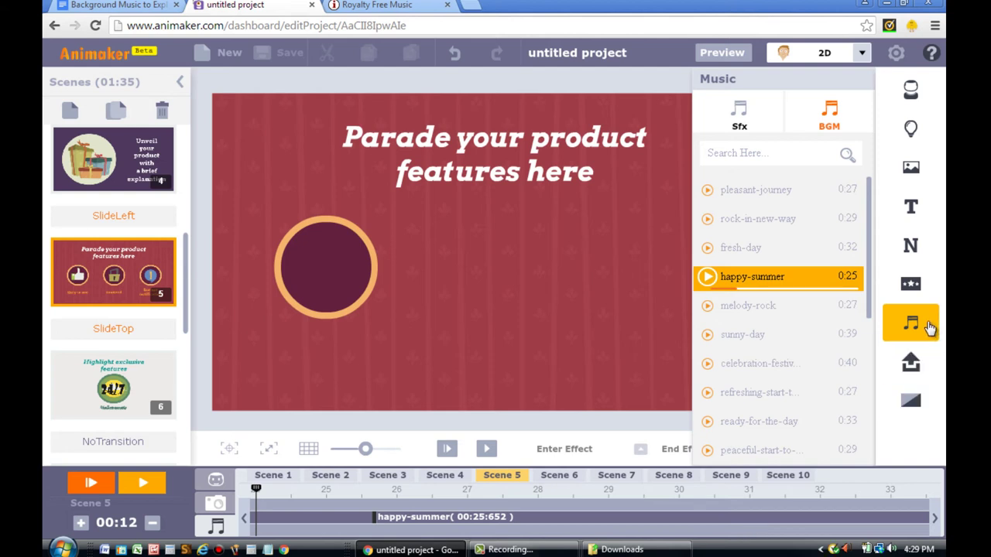
Open My Uploads on the Sounds tab, which accepts mp3 files up to 5MB.
left_click(914, 373)
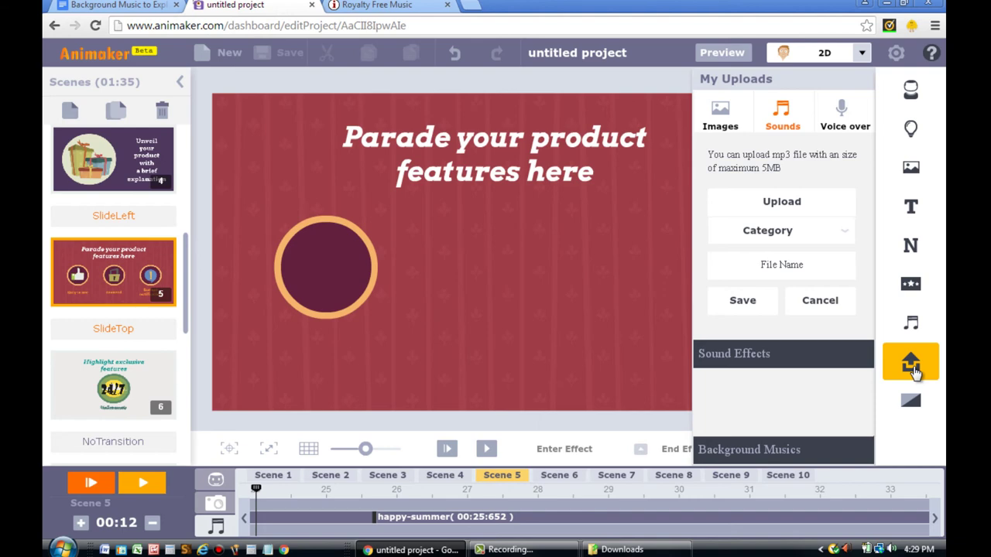
Upload 'Quirky Dog.mp3' and save it under the Background Music category.
left_click(809, 204)
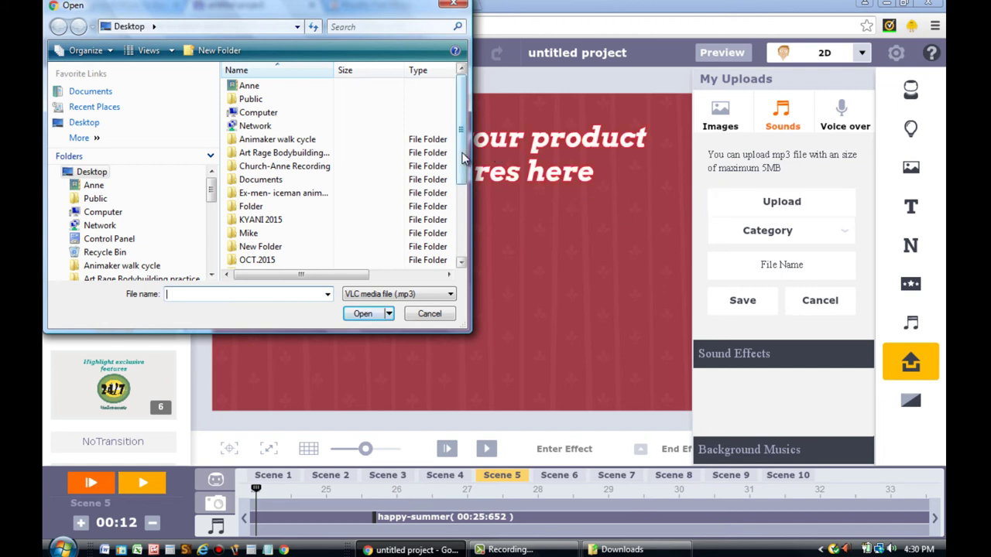
left_click_drag(463, 158, 463, 228)
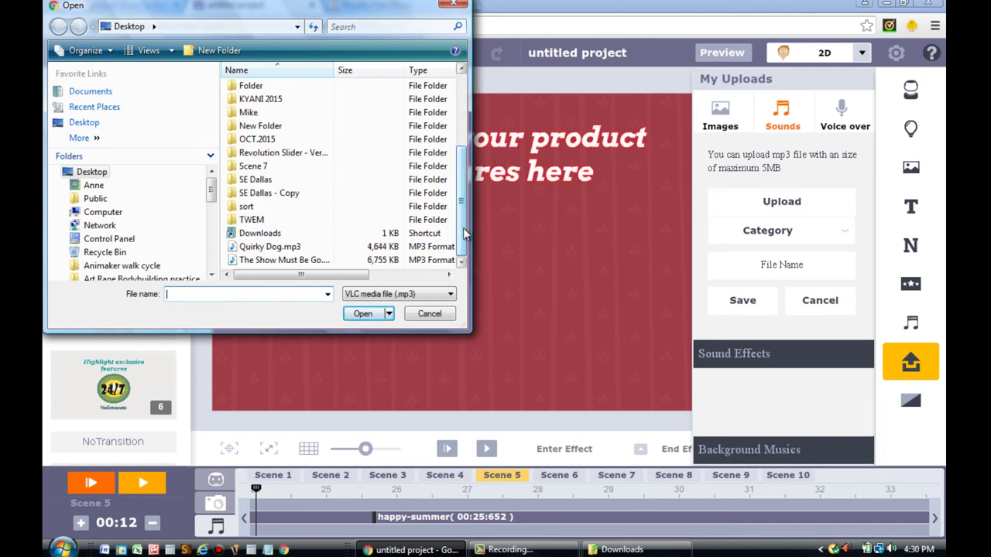
left_click(269, 247)
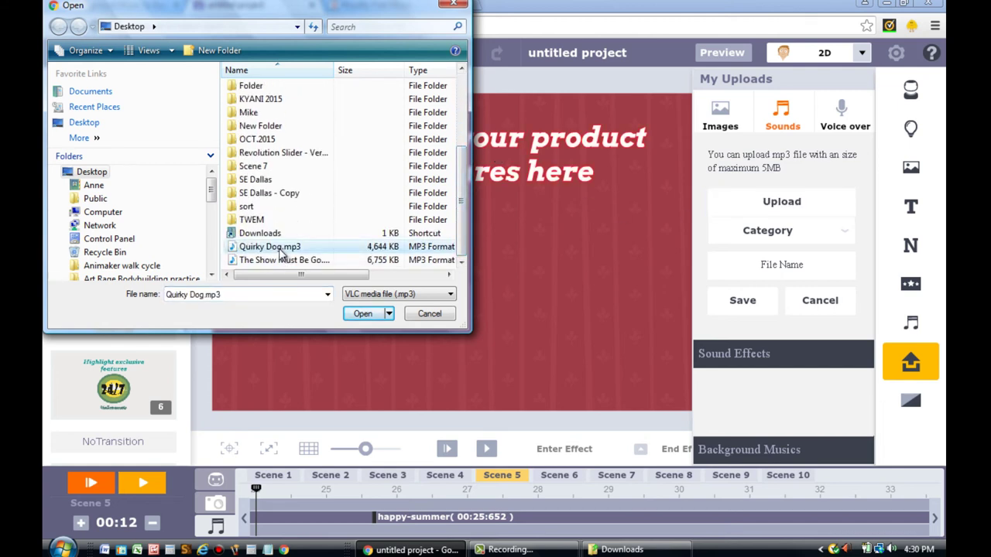
left_click(363, 314)
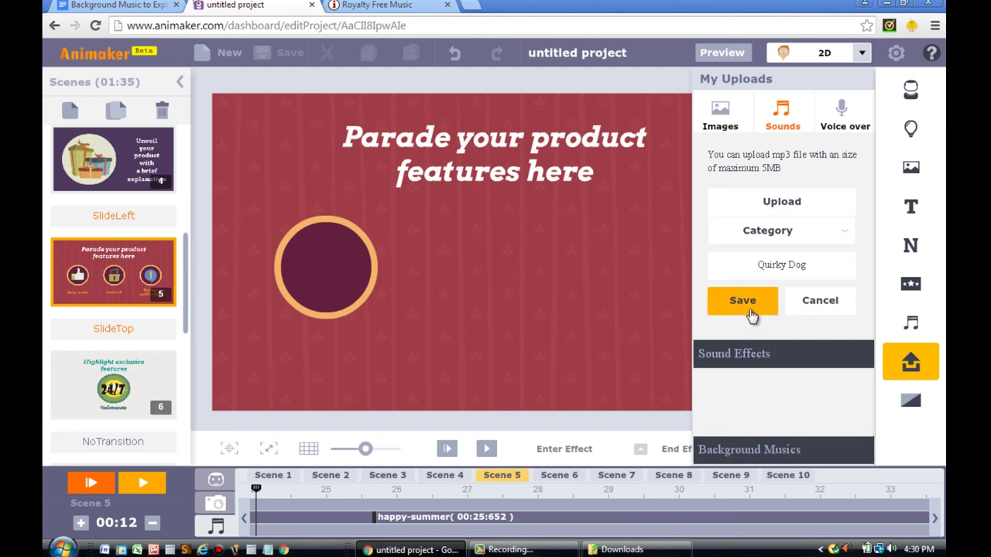
left_click(790, 233)
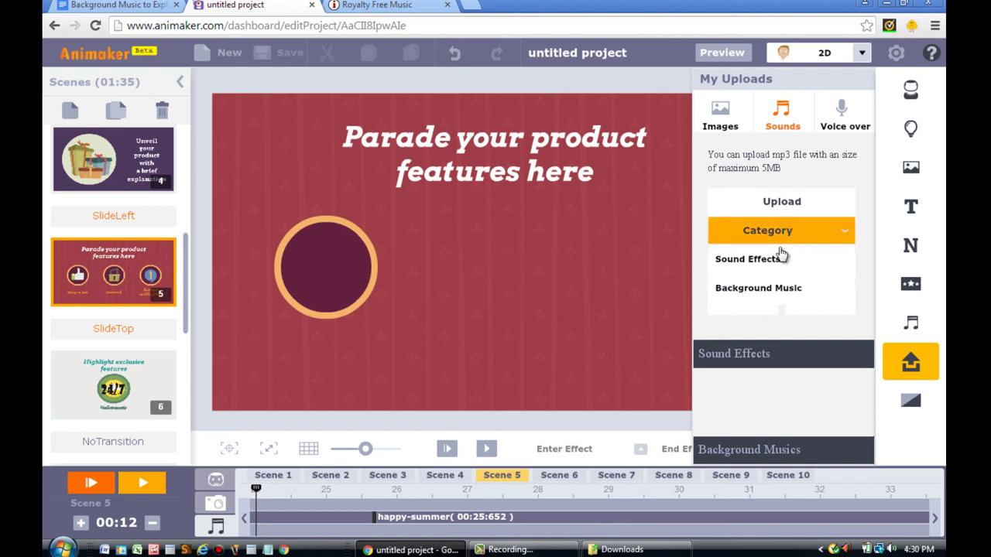
left_click(757, 288)
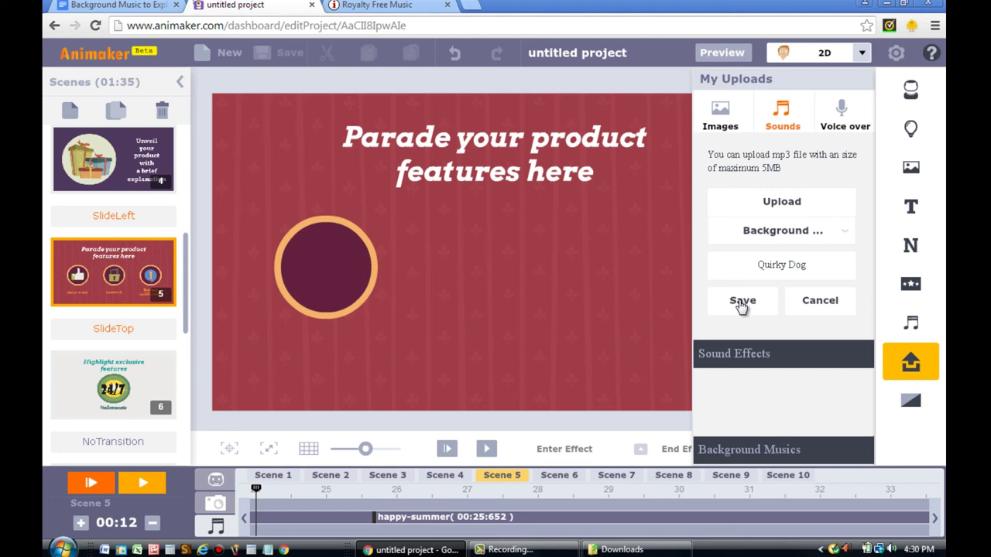
left_click(741, 302)
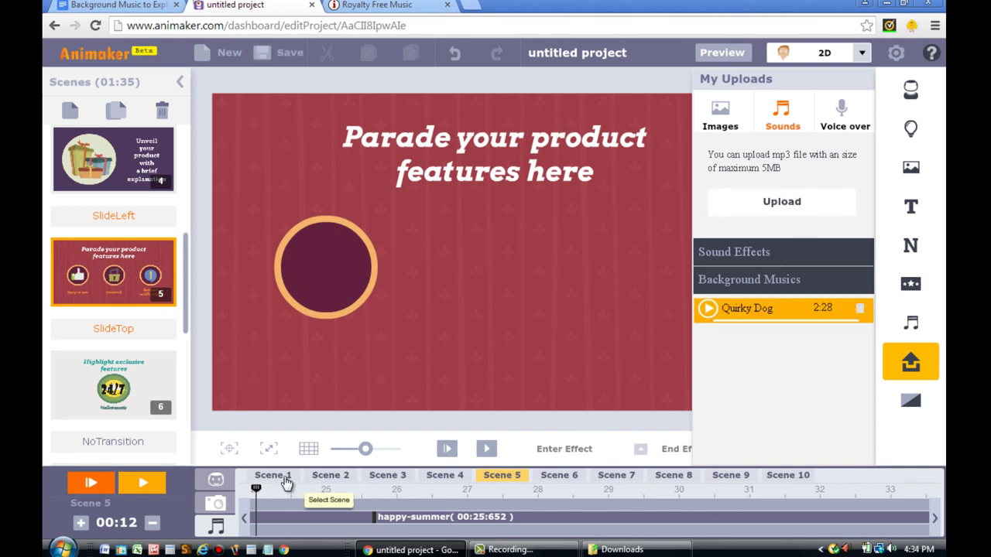
On Scene 1, select the Quirky Dog track and shift happy-summer to start at the beginning.
left_click(273, 475)
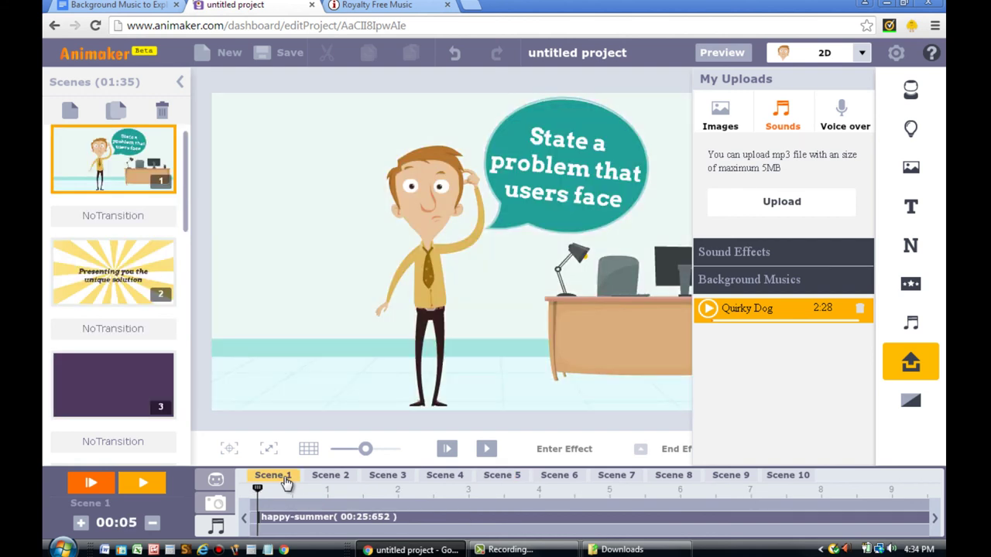
mouse_move(274, 504)
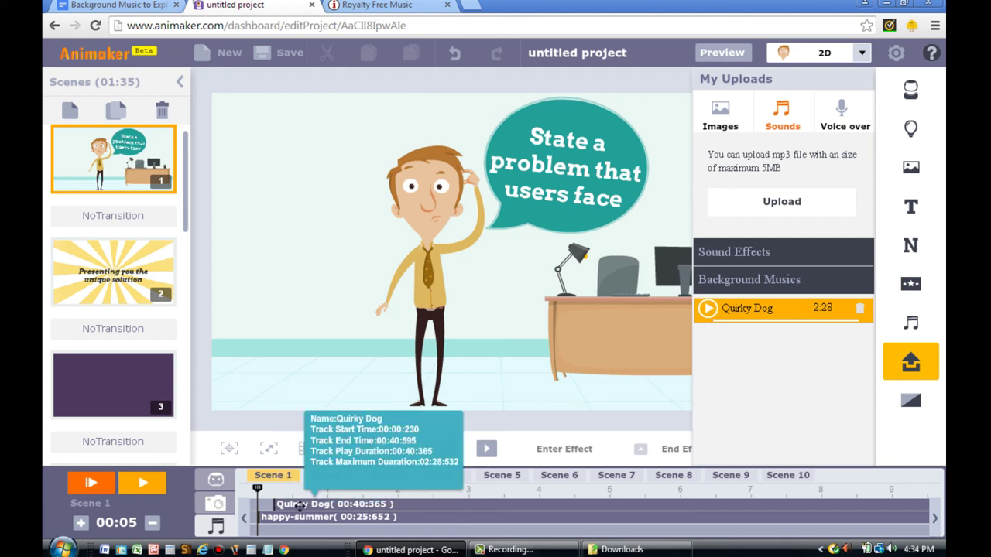
left_click(297, 506)
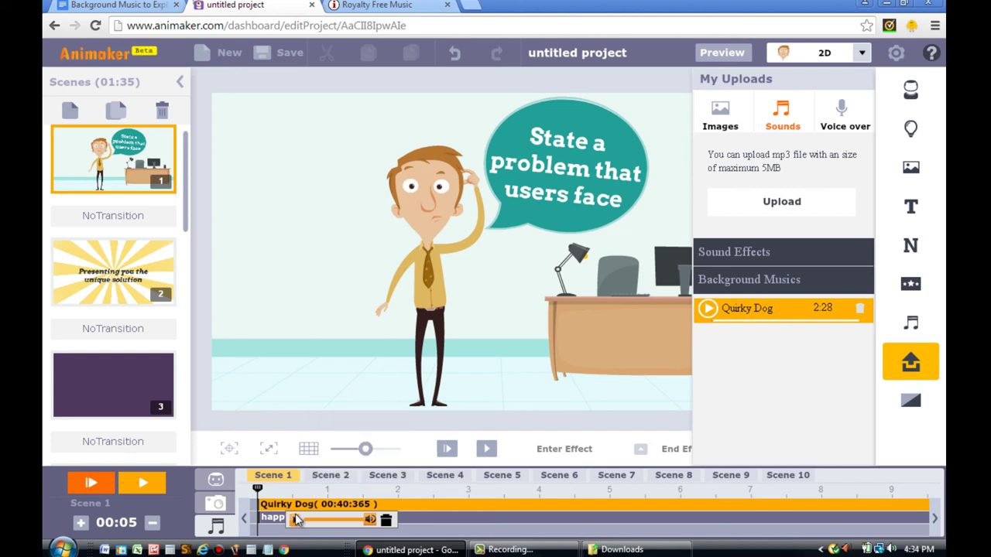
left_click(410, 517)
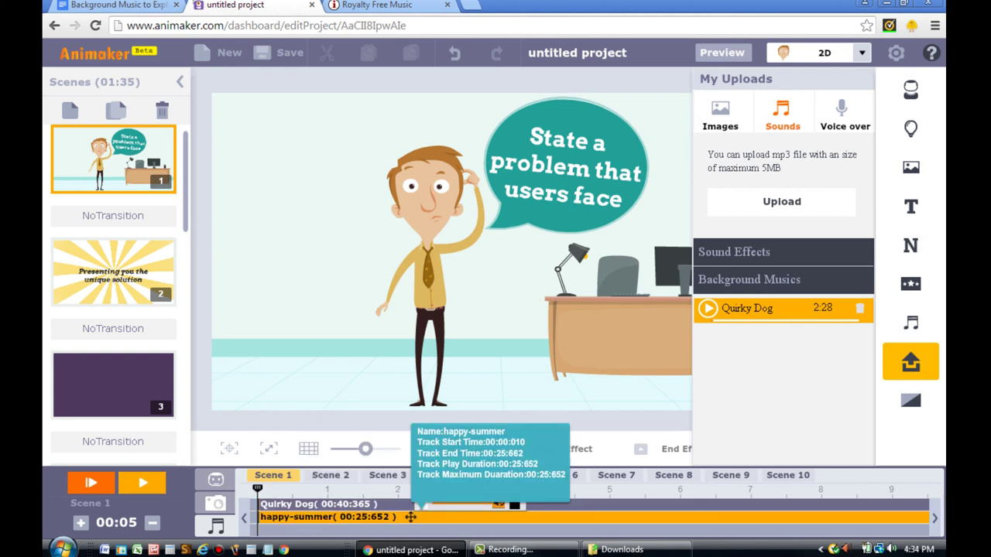
left_click_drag(410, 517, 366, 517)
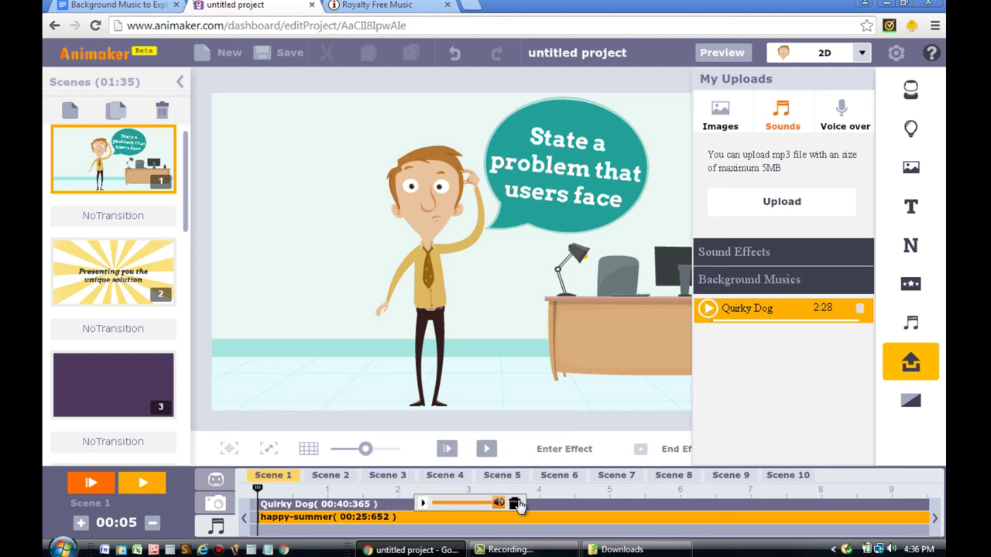
Delete the happy-summer track so Quirky Dog is the only music.
left_click(514, 503)
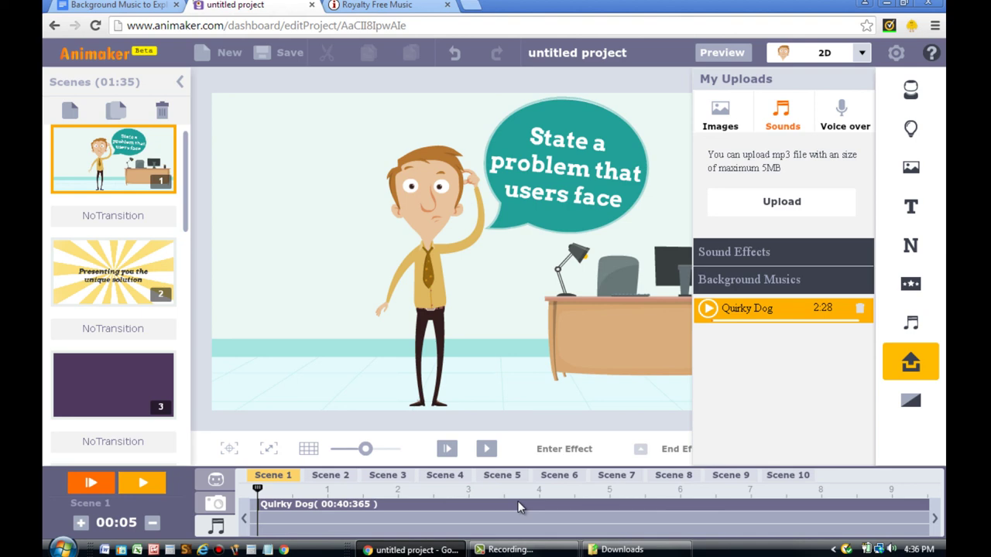
Preview the 01:40 animation with the Quirky Dog music.
left_click(701, 56)
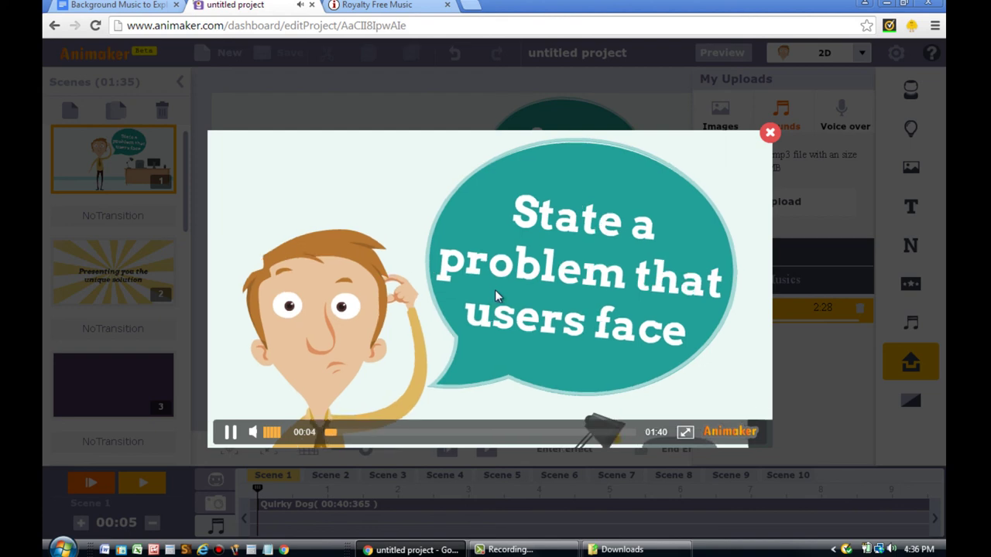